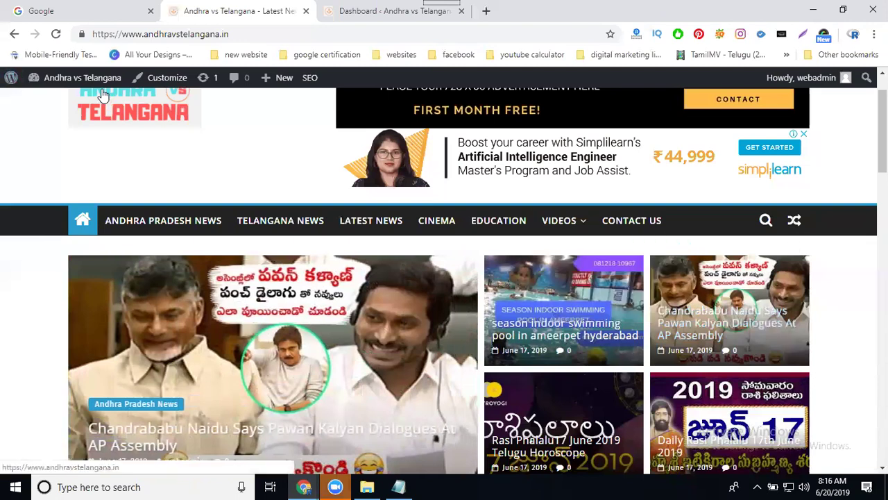
- Open the Add Plugins page in the WordPress dashboard of andhravstelangana.in
left_click(239, 34)
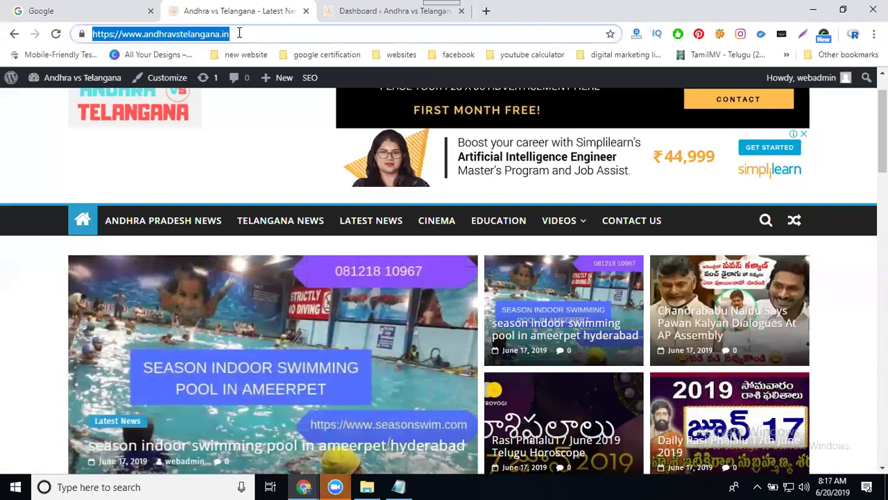
left_click(342, 11)
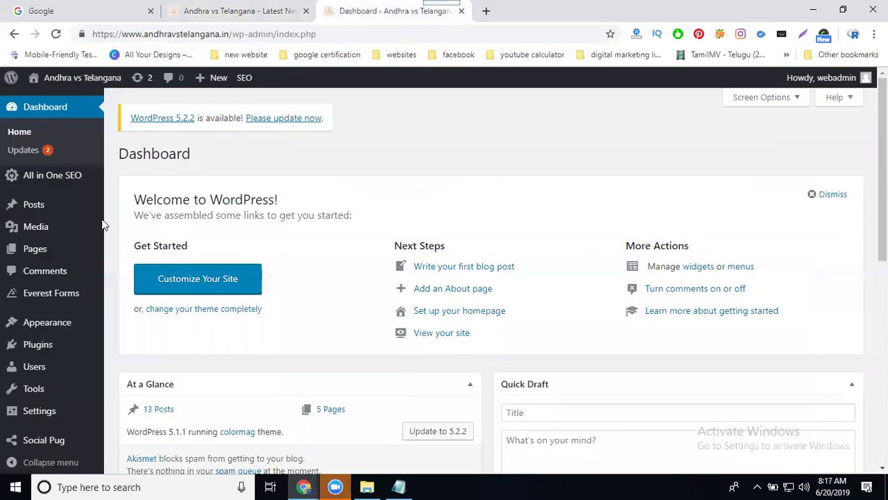
left_click(59, 359)
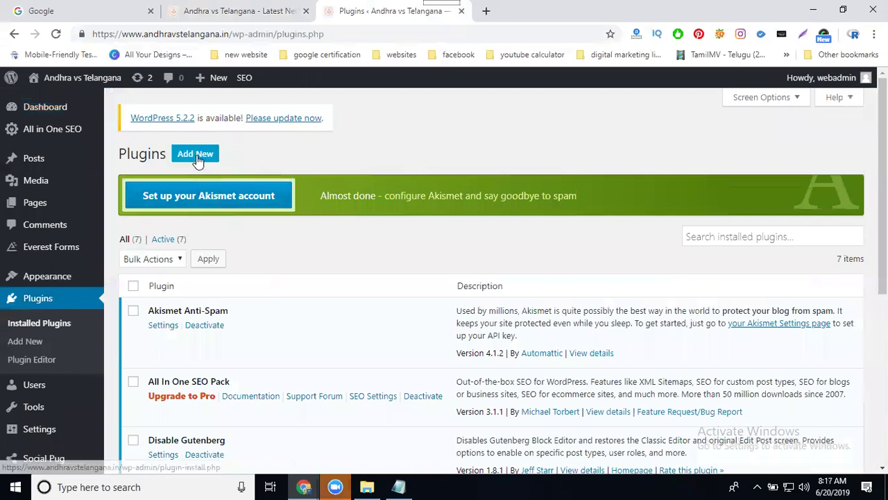
left_click(197, 155)
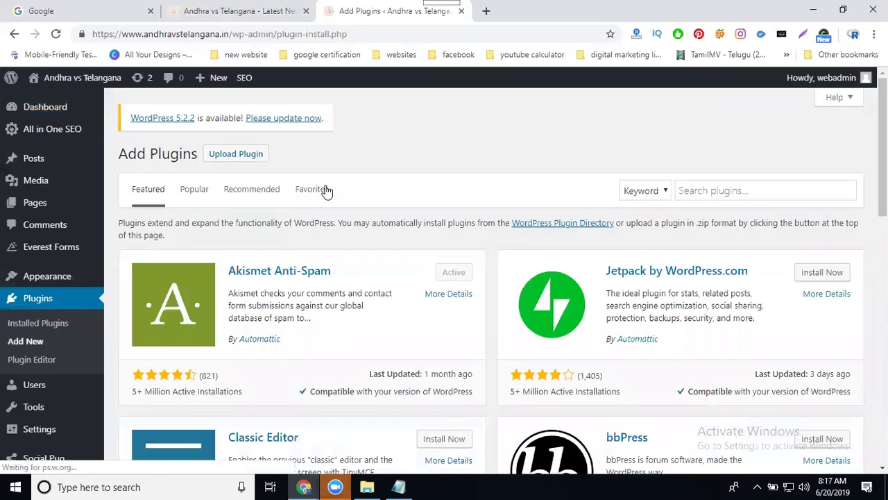
- Search the plugin directory for "all in one seo"
left_click(705, 193)
type("a")
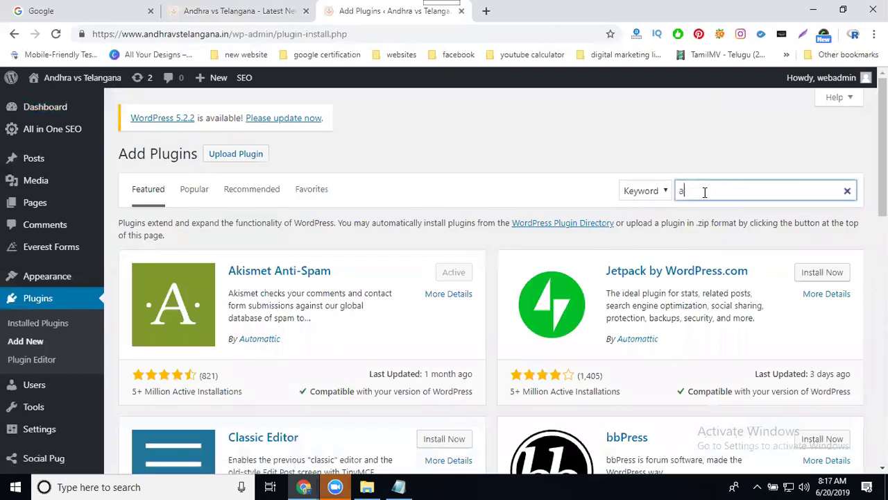
type("ll in seo")
key("BackSpace")
key("BackSpace")
key("BackSpace")
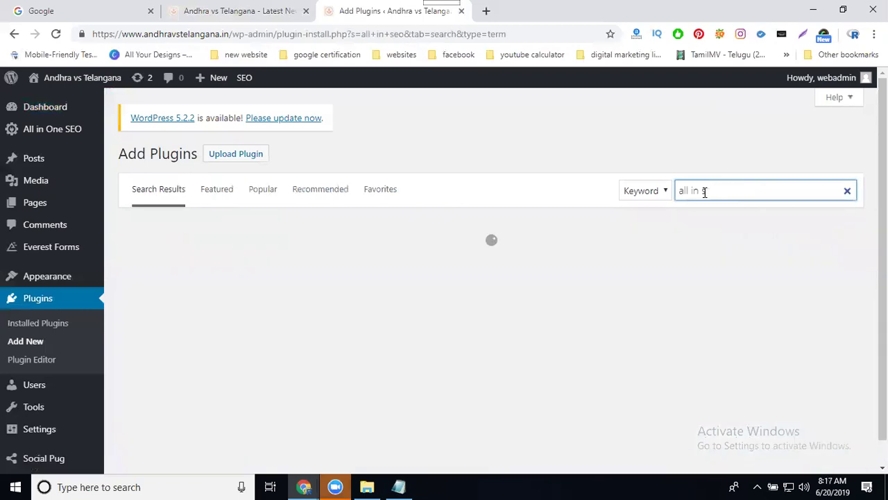
type("one seo")
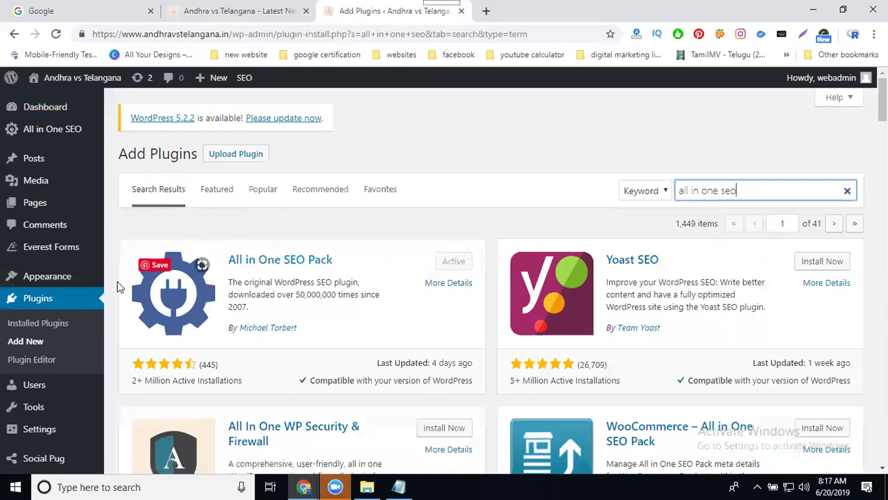
- Locate All In One SEO Pack in the list of installed plugins and highlight its name
left_click(57, 325)
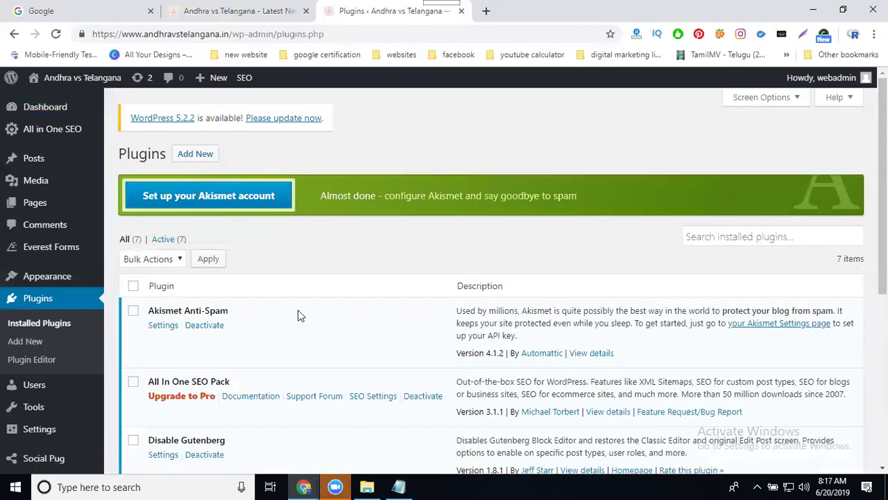
scroll(166, 248, "down", 2)
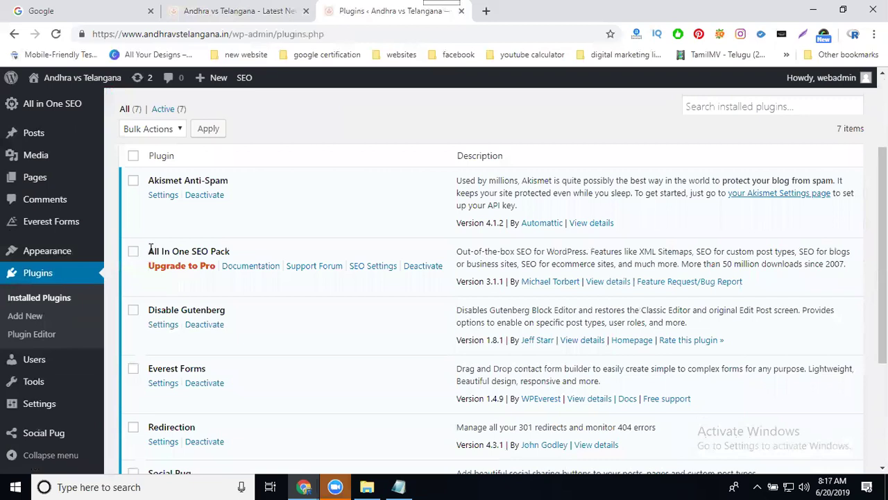
left_click_drag(149, 250, 236, 251)
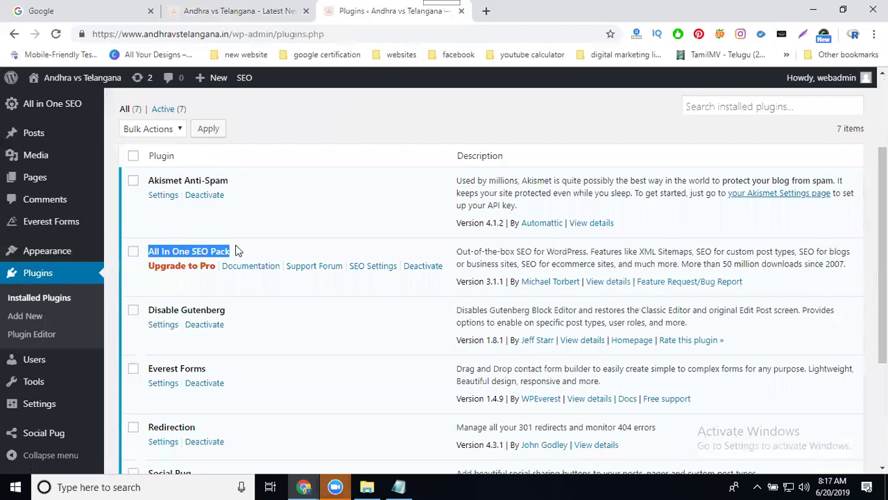
scroll(174, 238, "up", 3)
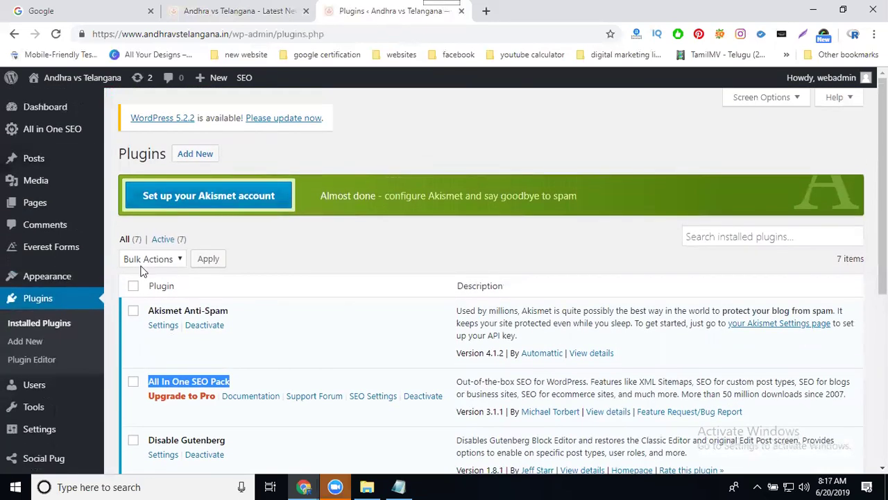
- Save the All in One SEO general settings with the Canonical URLs option enabled
mouse_move(70, 131)
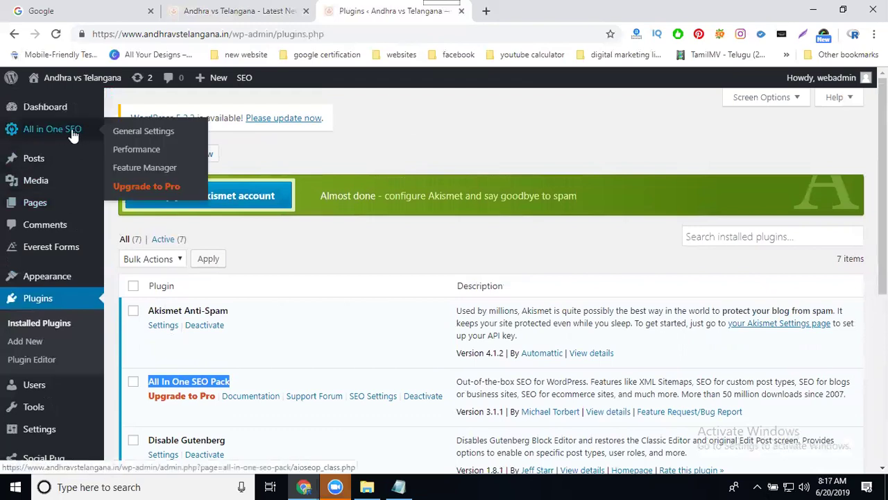
left_click(72, 132)
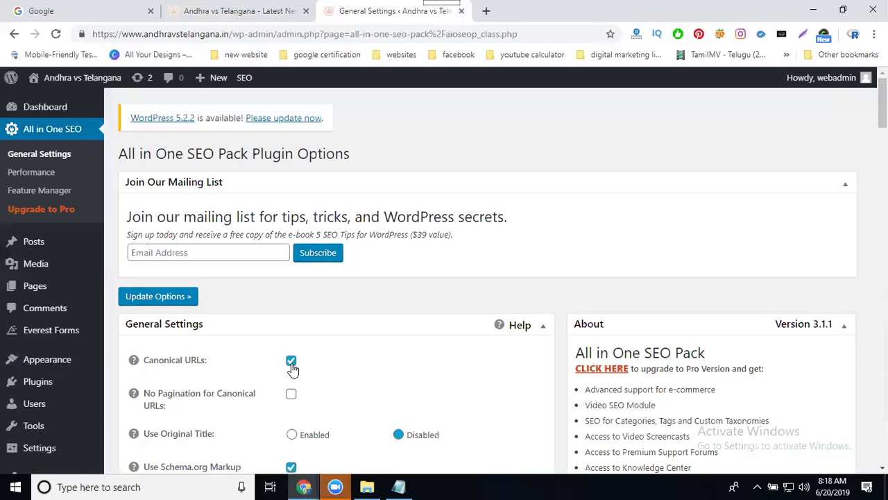
scroll(292, 370, "down", 20)
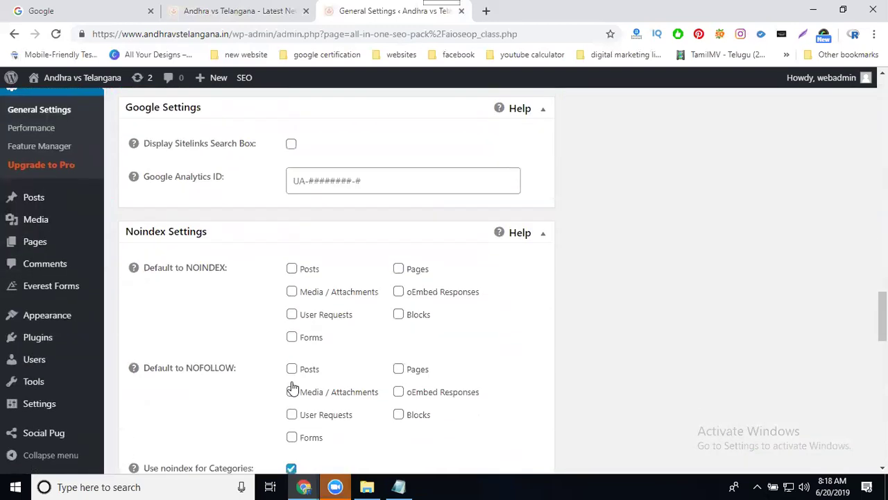
scroll(292, 387, "down", 15)
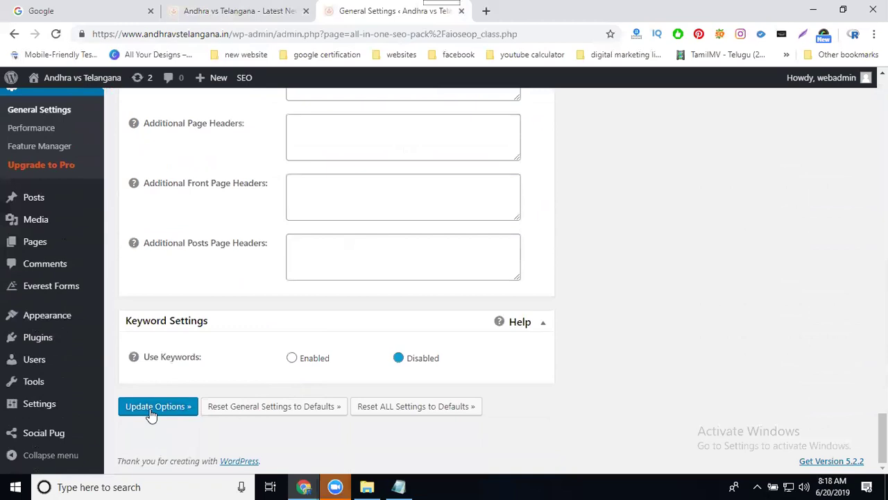
left_click(151, 410)
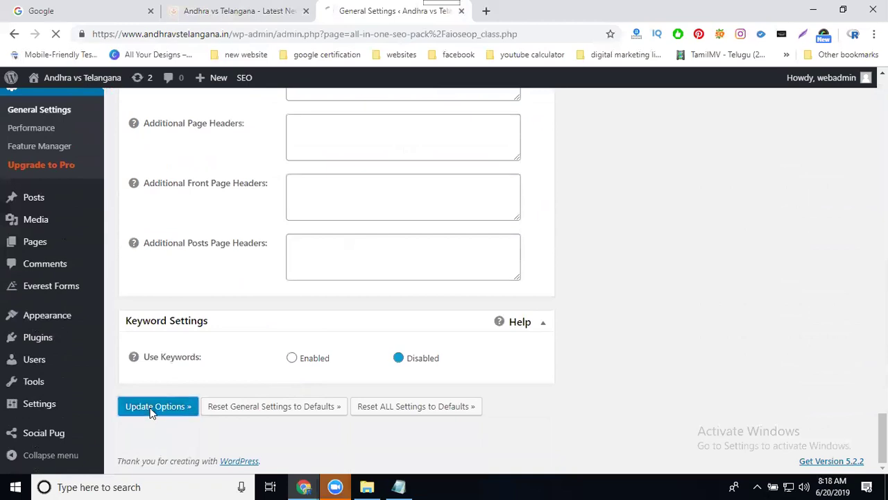
- Find "canon" in the site home page's source code and highlight the whole canonical link tag
left_click(222, 11)
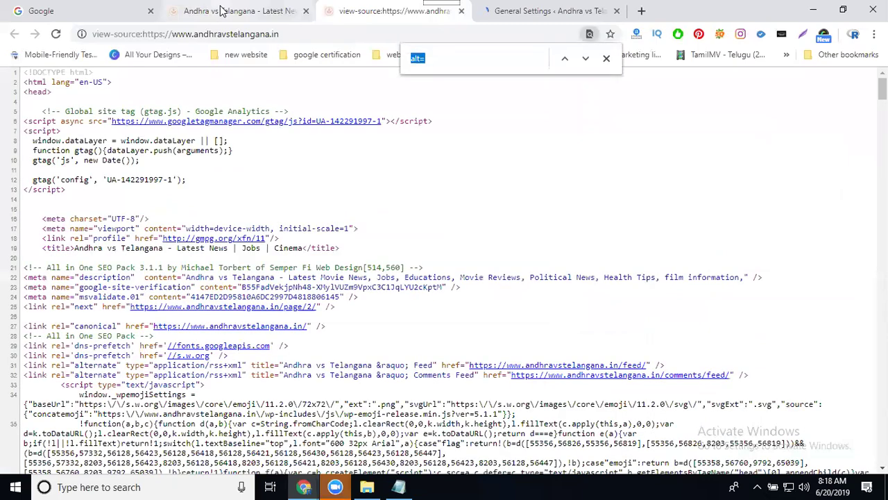
type("canon")
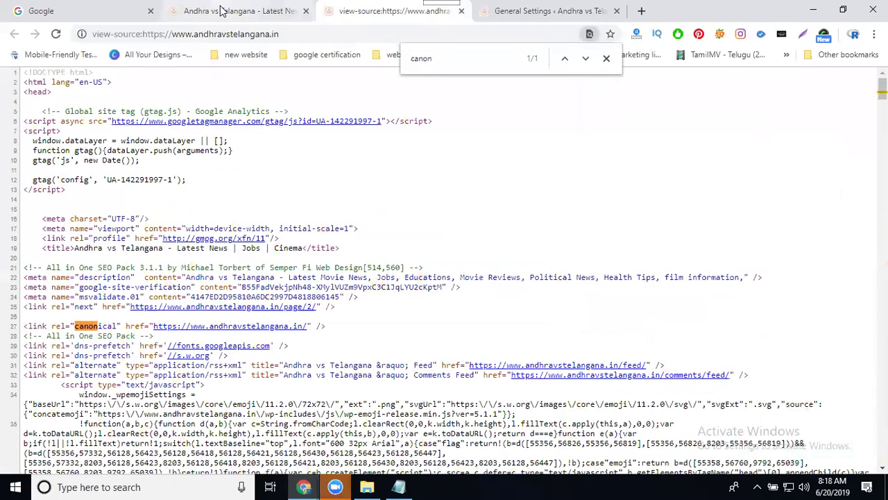
key("ctrl+plus")
key("ctrl+plus")
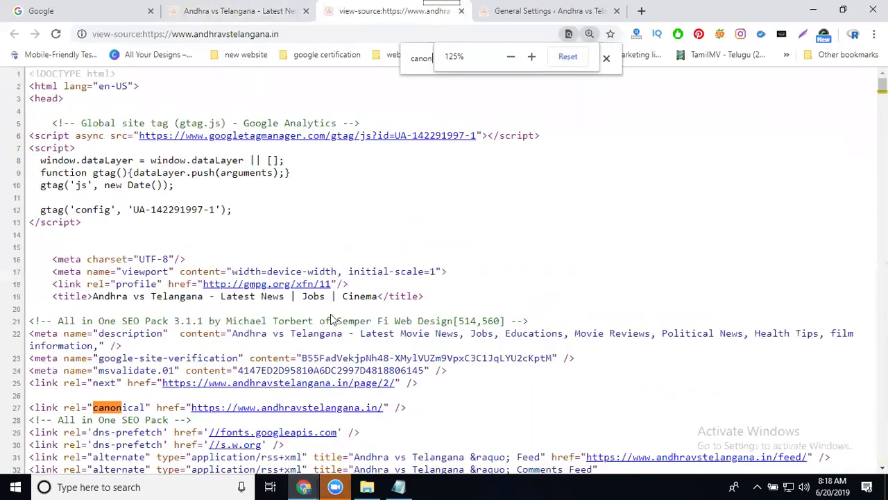
scroll(330, 319, "down", 2)
left_click_drag(408, 277, 30, 278)
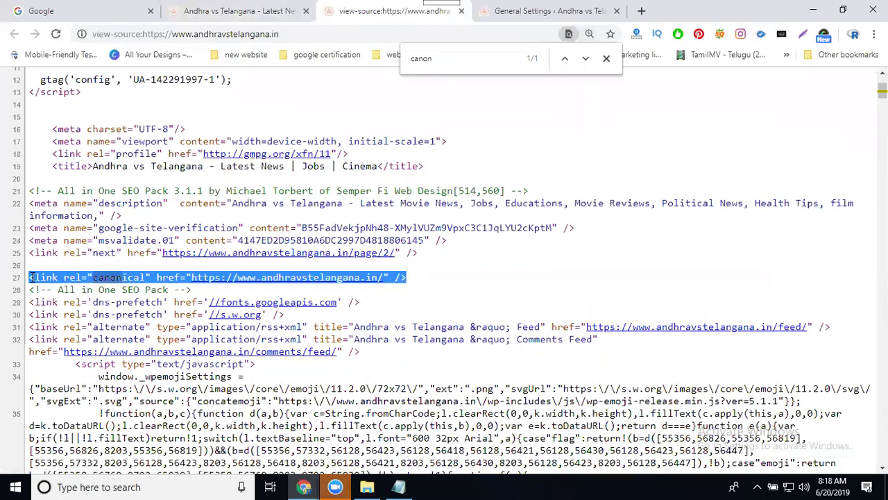
- Open the source code of the indoor swimming pool post and find "canon" in it
left_click(241, 12)
left_click(265, 357)
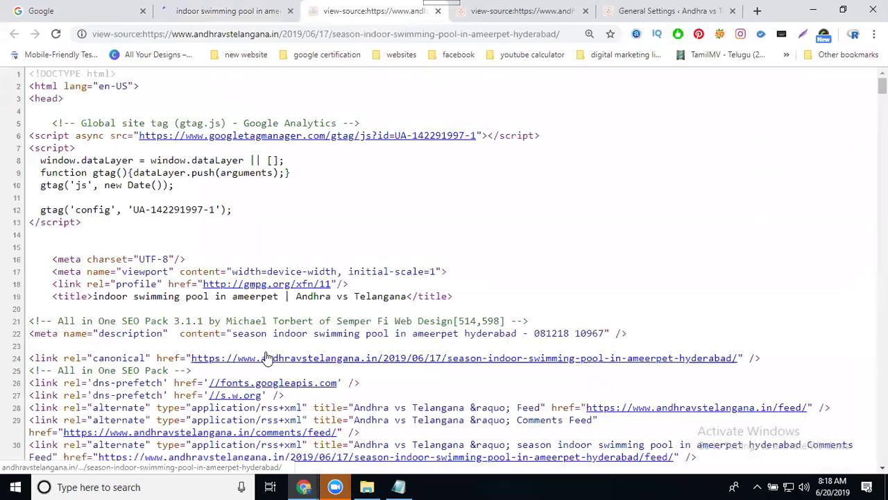
key("ctrl+f")
type("canon")
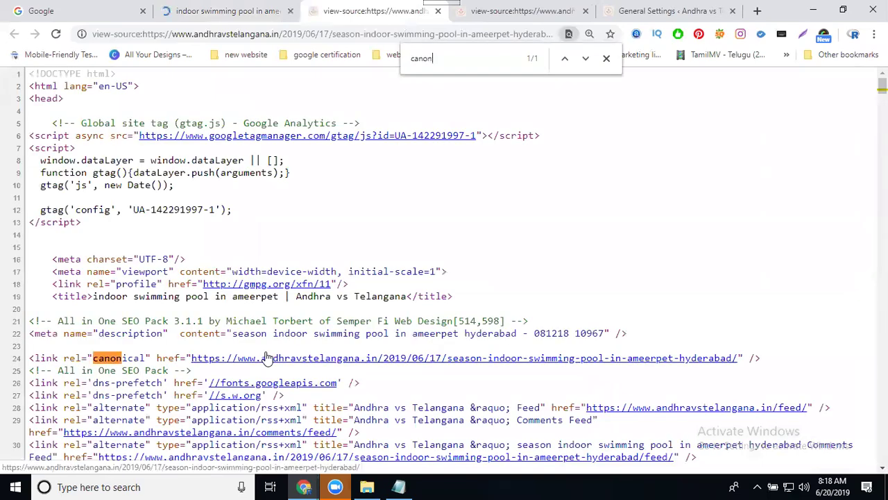
key("ctrl+plus")
key("ctrl+plus")
key("ctrl+plus")
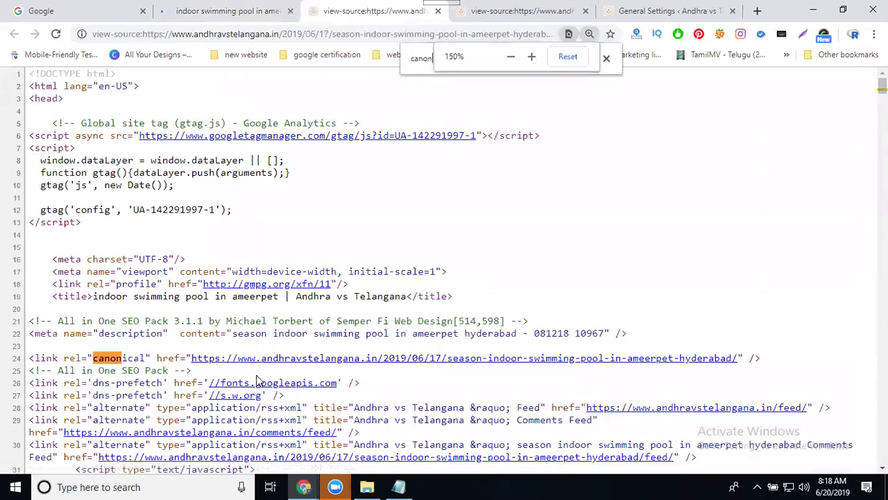
scroll(256, 374, "down", 3)
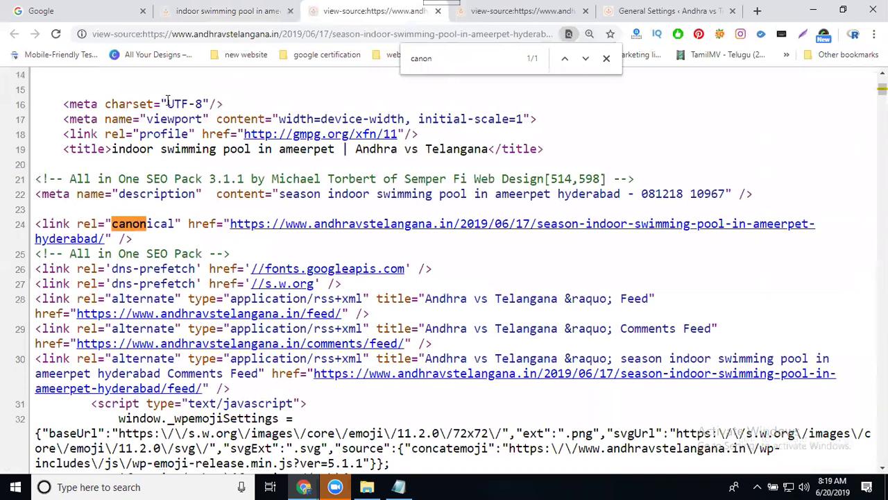
- Compare the swimming pool post's URL slug with the canonical link in its source code
left_click(186, 18)
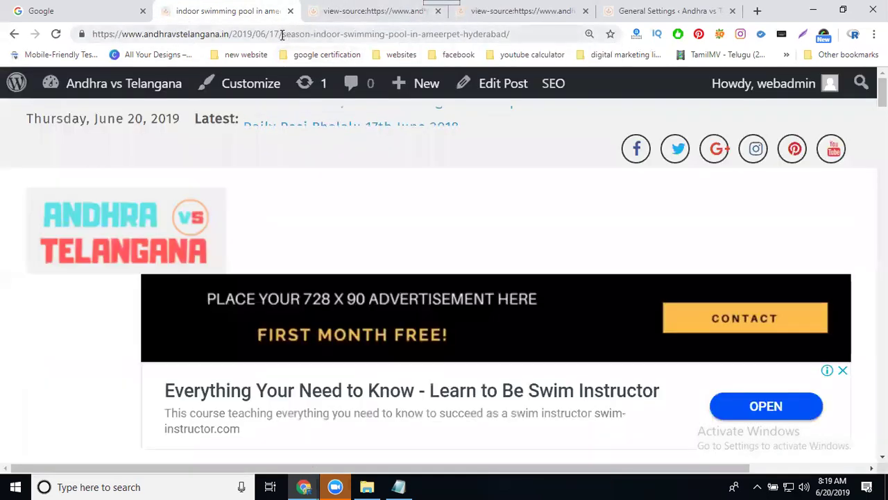
left_click_drag(284, 34, 524, 33)
left_click(333, 11)
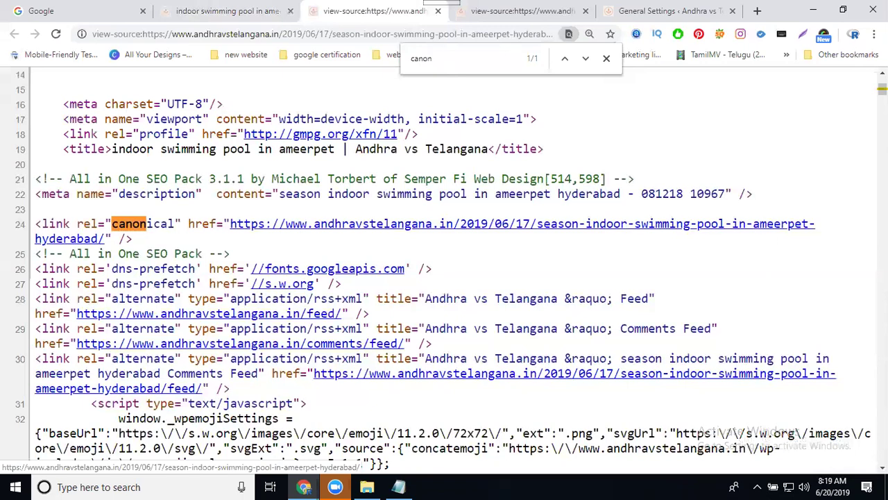
- Open the Flipkart home page in a new browser tab and dismiss the saved-account sign-in prompt
left_click(758, 12)
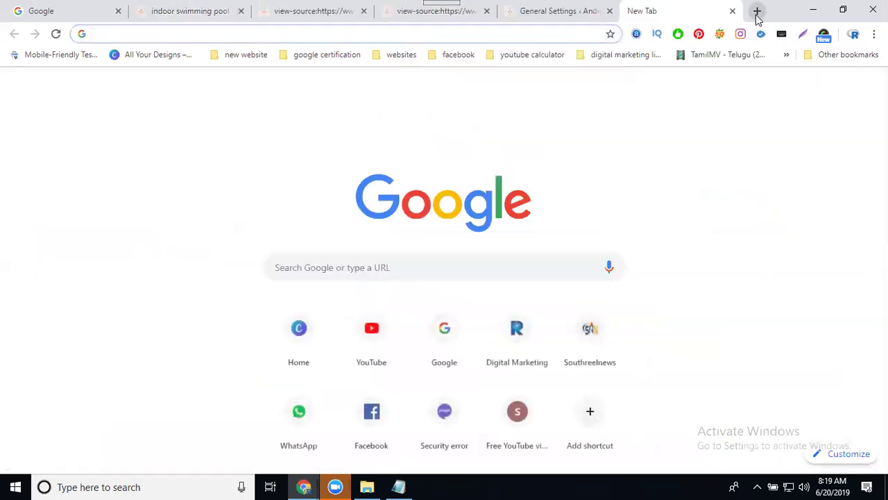
type("flip")
key("Return")
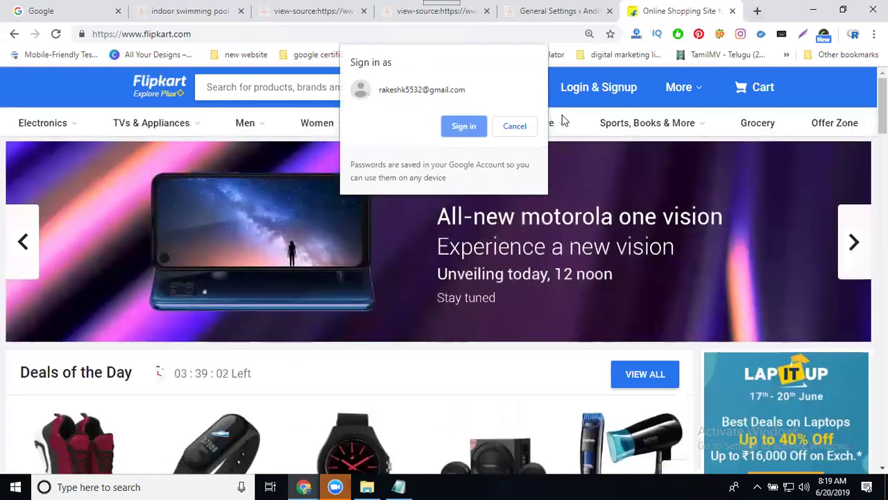
left_click(515, 126)
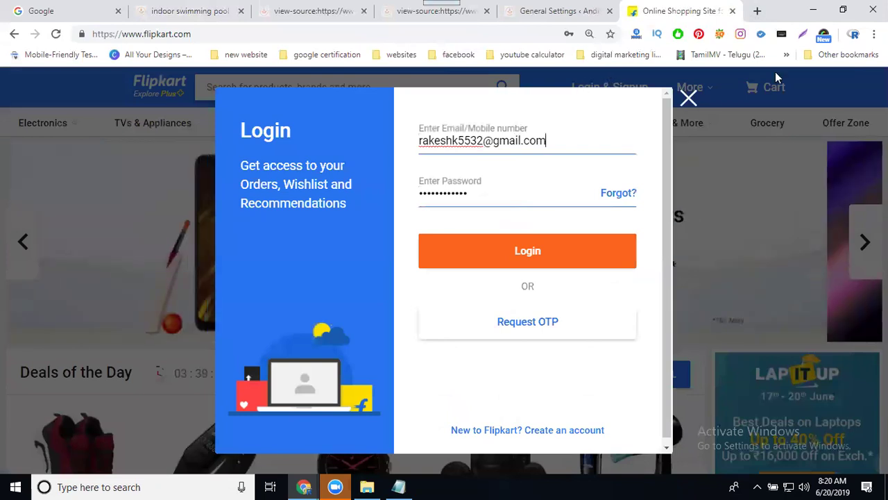
- Close the Flipkart login form and find "canon" in the home page's source code
left_click(689, 98)
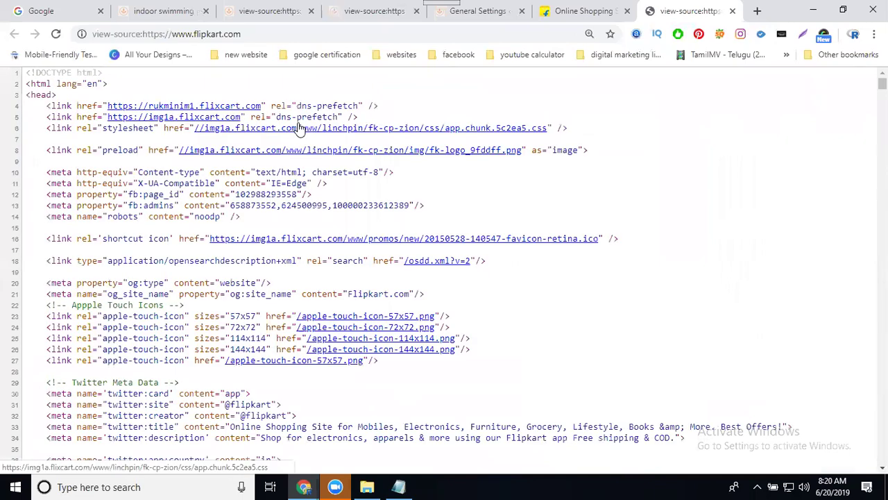
key("ctrl+f")
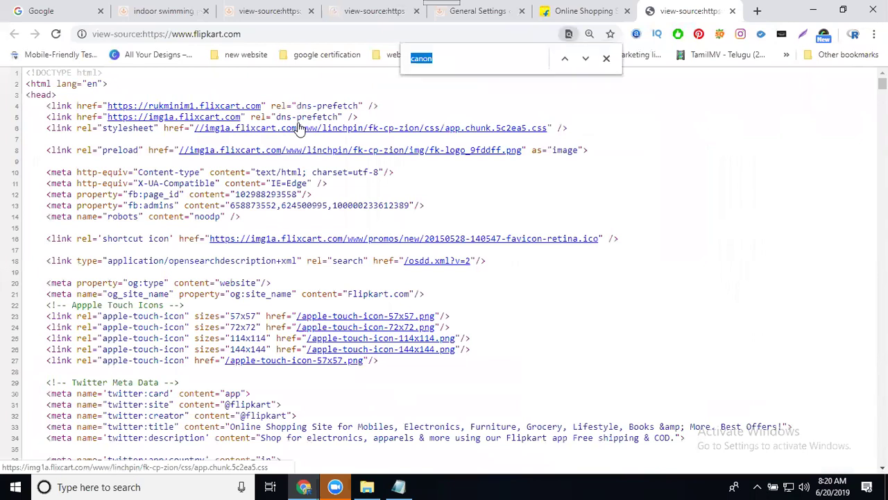
type("canon")
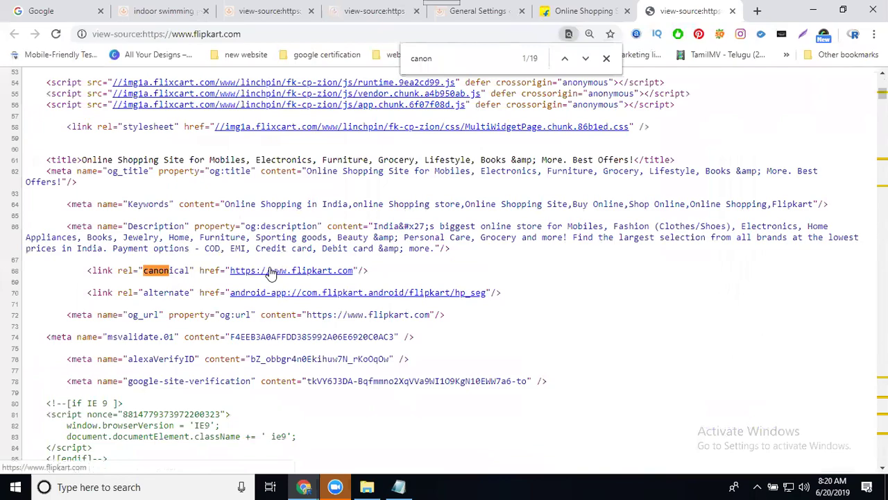
- Open the KRX PVC 30 KG COMBO 2 WB Home Gym Kit product on Flipkart and find "canon" in its source code
left_click(569, 14)
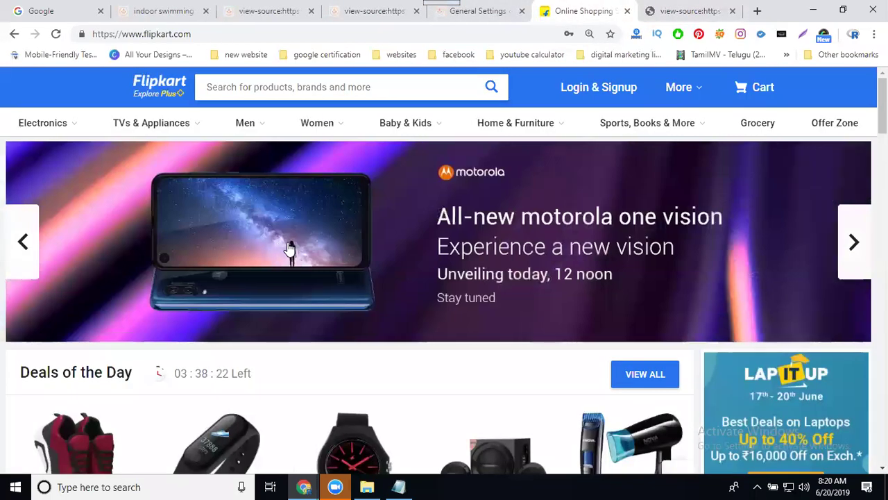
scroll(287, 252, "down", 15)
scroll(319, 263, "down", 15)
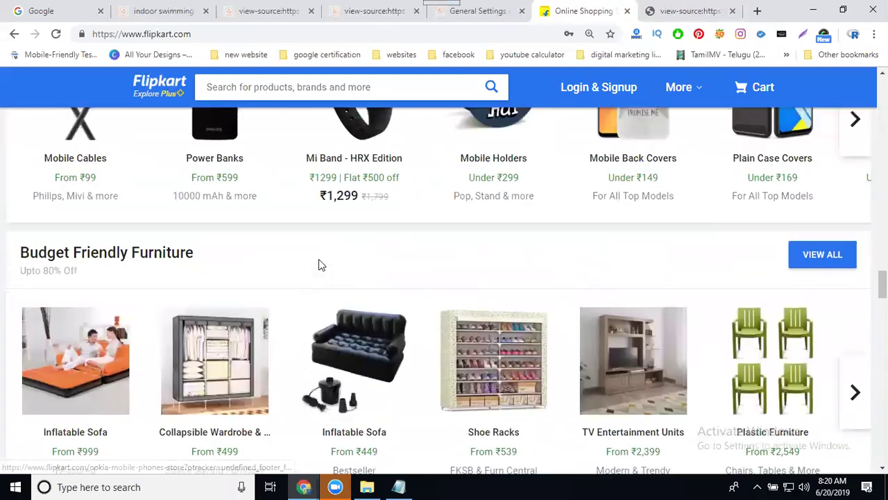
scroll(319, 263, "down", 5)
scroll(196, 331, "down", 4)
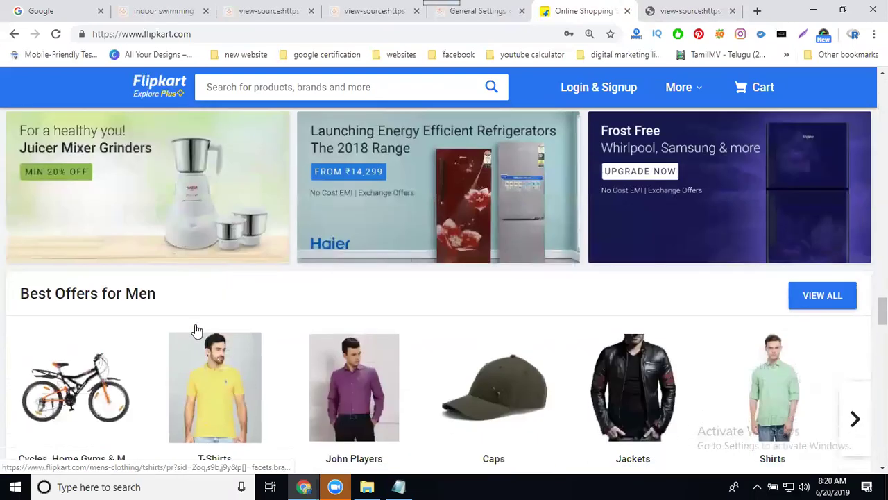
left_click(78, 266)
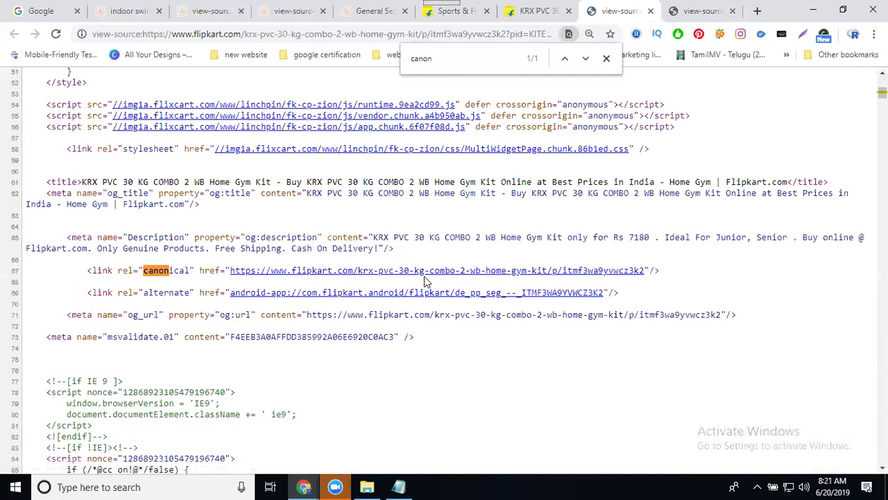
- Return to the home gym kit's product page and highlight the product name part of its URL
left_click(538, 11)
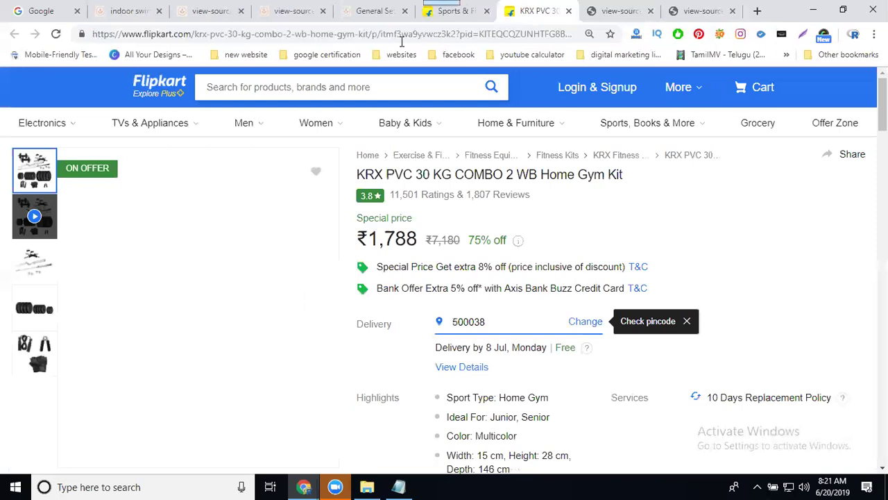
left_click_drag(195, 35, 327, 40)
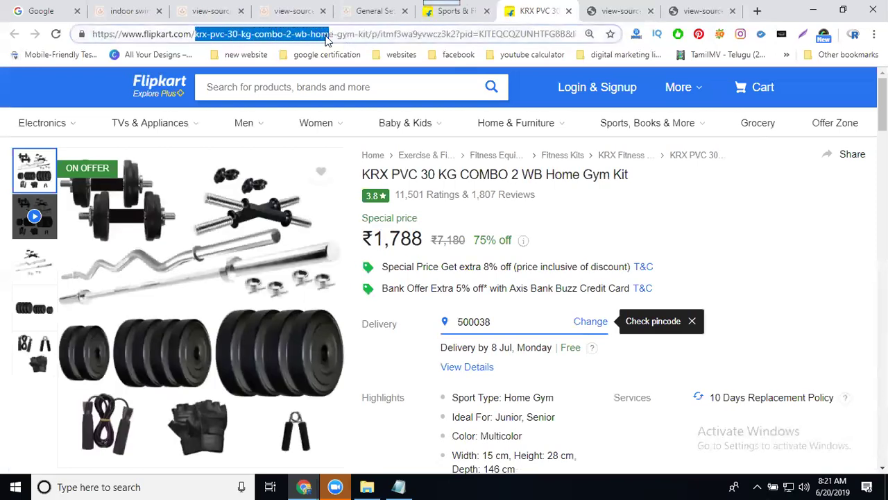